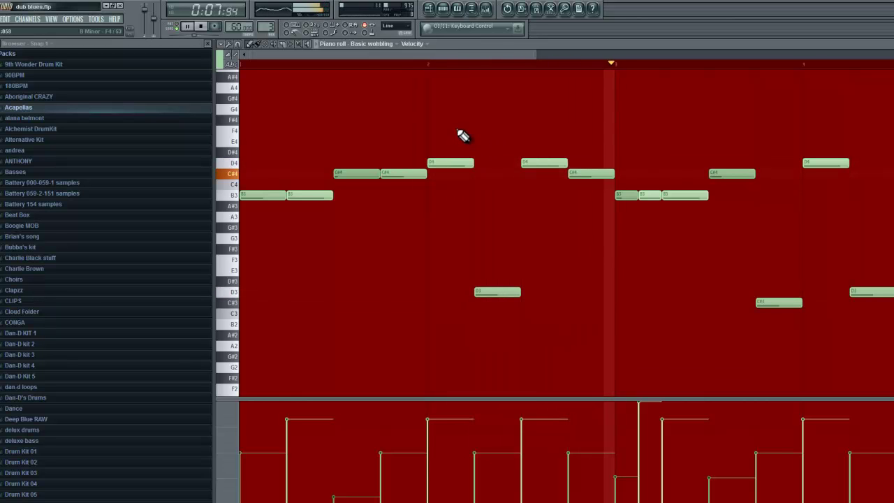
Step: Play back the Basic wobbling pattern with the timeline zoomed in and the note velocity lane enlarged
key(space)
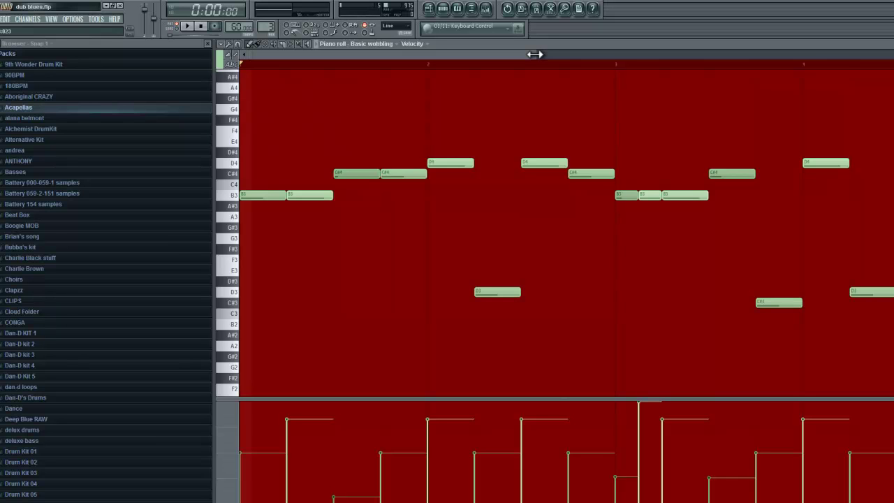
drag(535, 54, 476, 54)
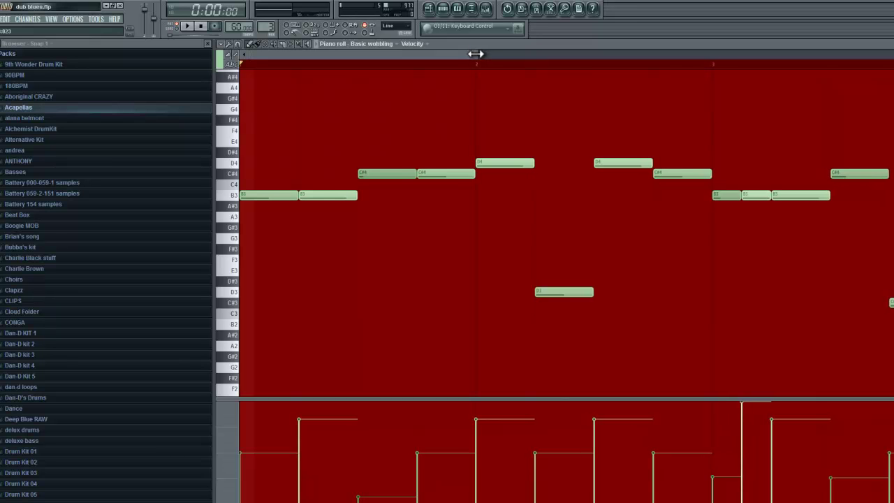
key(space)
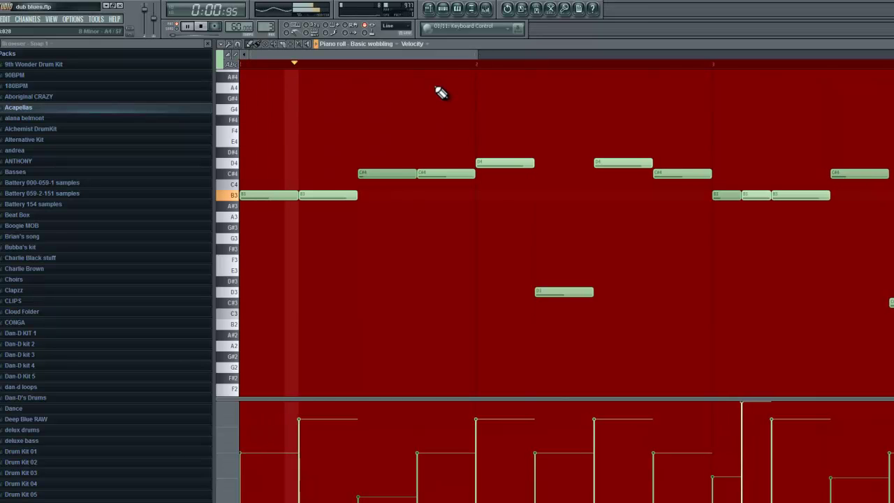
drag(395, 399, 385, 230)
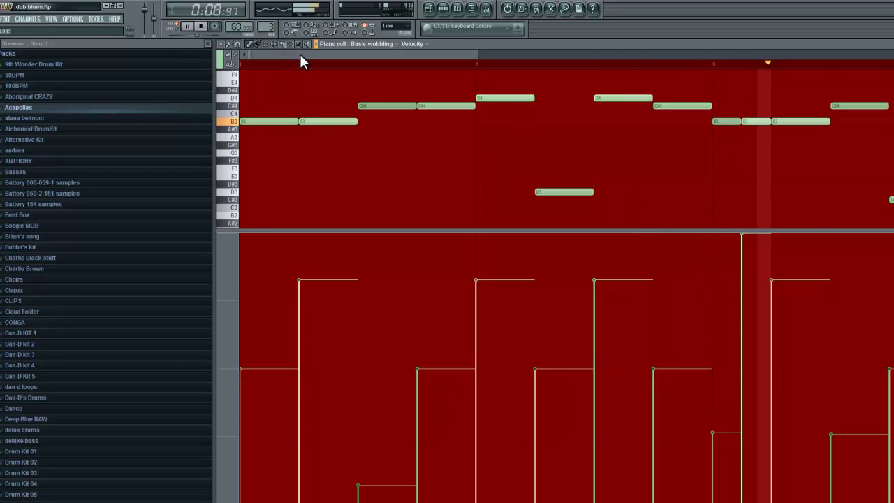
key(space)
Step: Start a new project
click(2, 19)
click(2, 50)
click(451, 296)
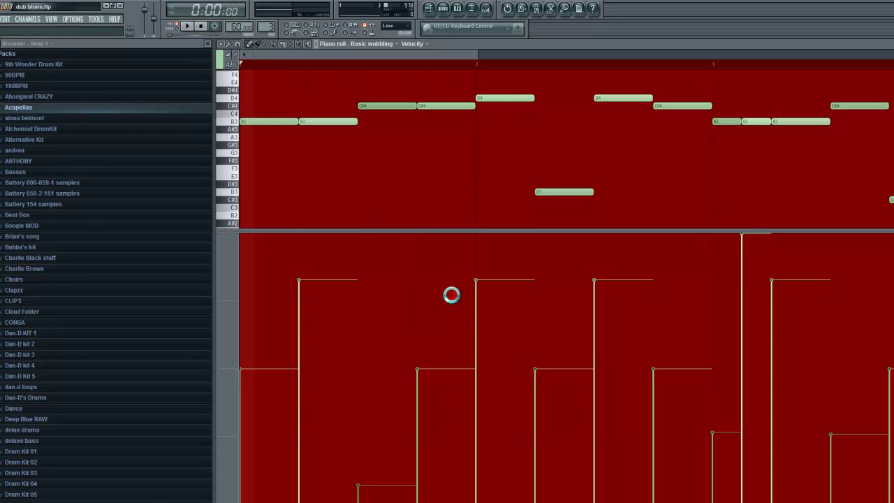
Step: Add a Harmor instrument channel, reposition its window and audition the default sound
click(28, 19)
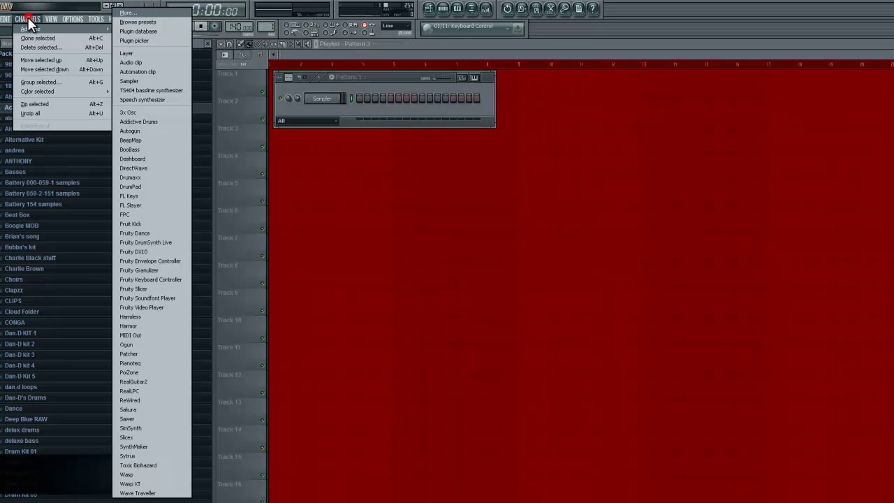
click(152, 327)
drag(467, 250, 372, 67)
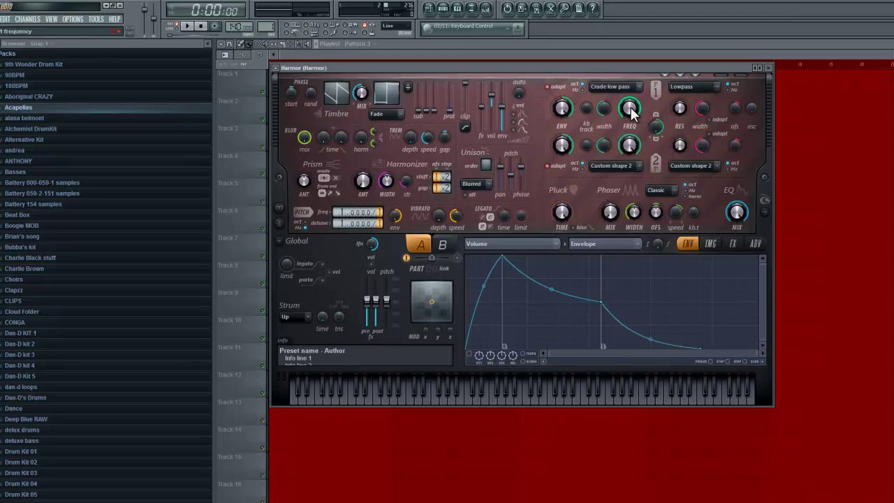
key(z)
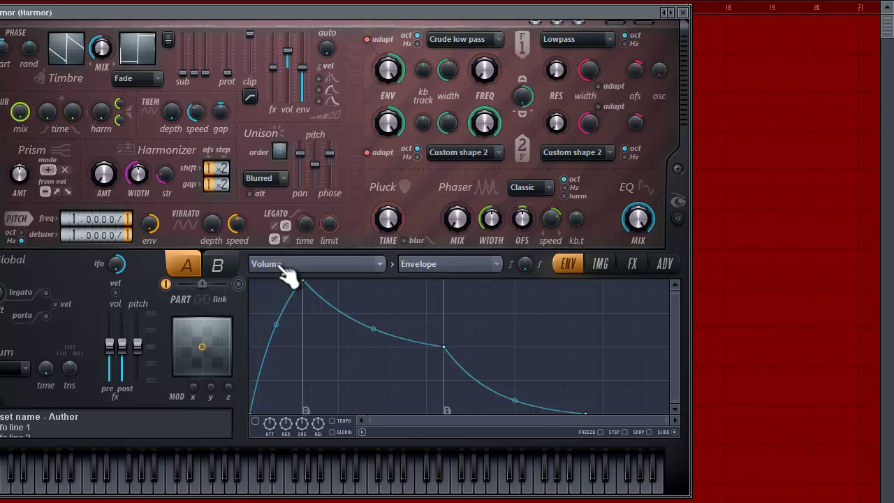
Step: Map Filter 1 frequency to velocity with a straight ramp from the neutral line at lowest velocity to the maximum at highest
click(340, 270)
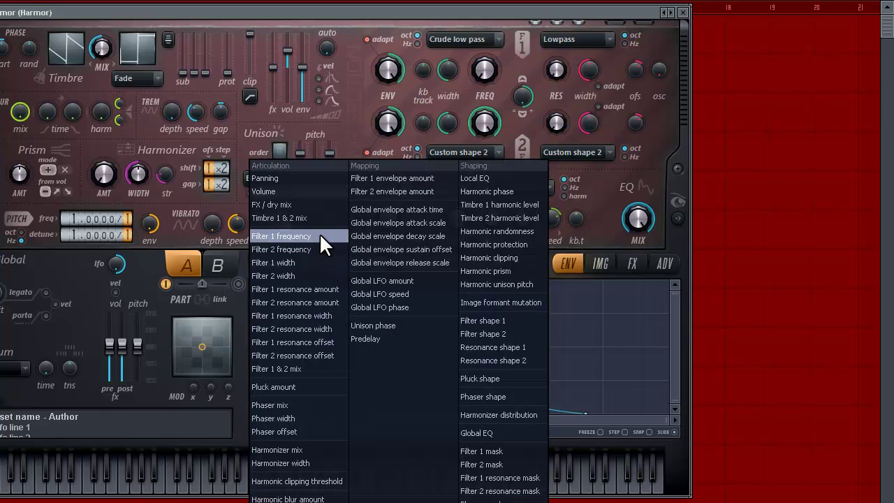
click(319, 237)
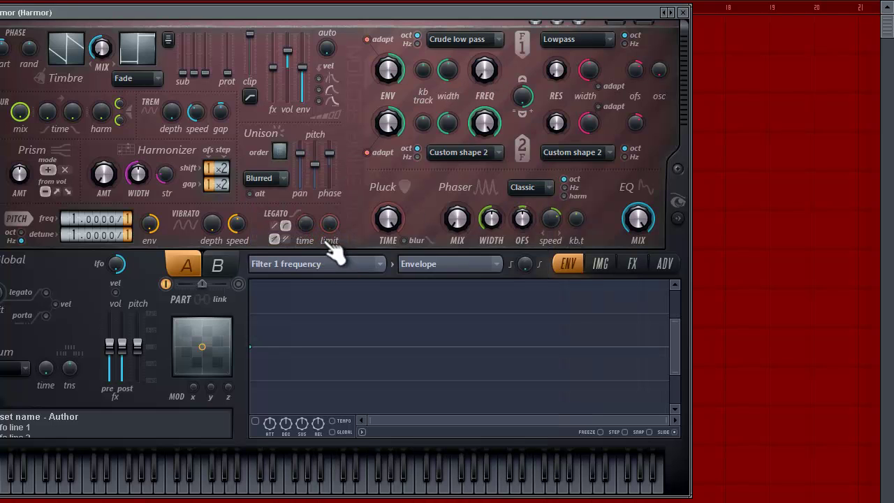
click(315, 265)
click(310, 262)
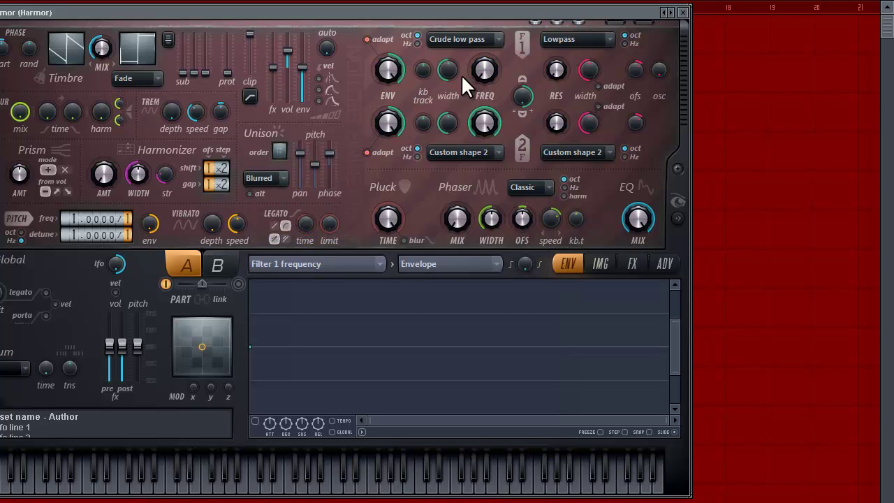
click(447, 264)
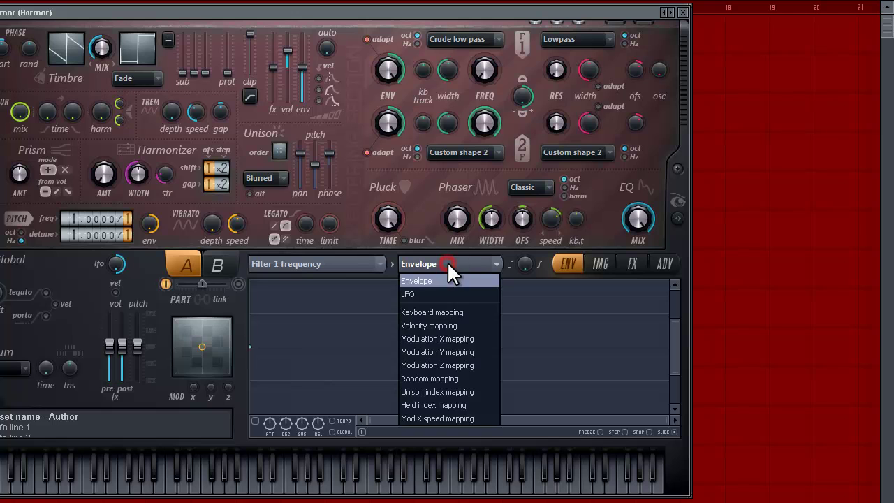
click(461, 327)
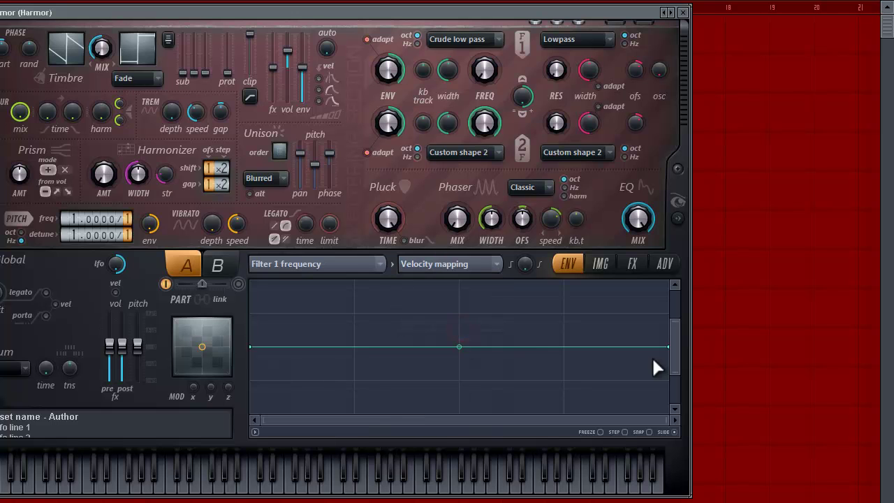
scroll(679, 352, up, 3)
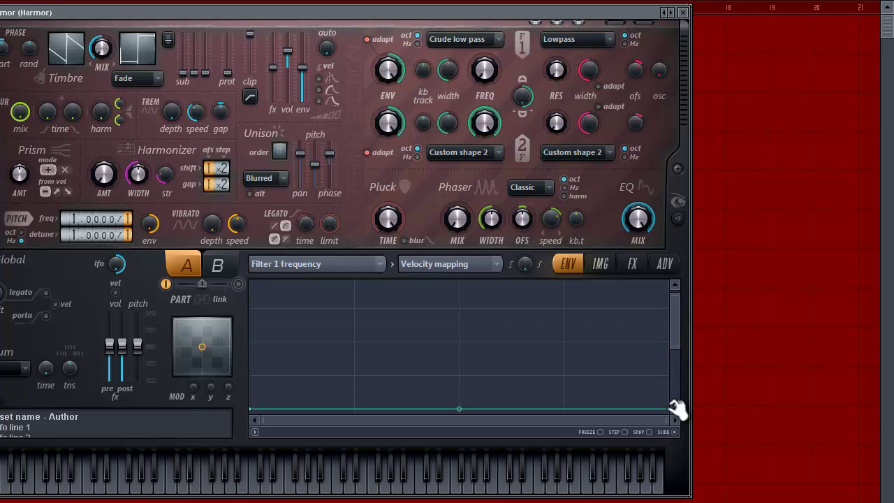
drag(671, 351, 673, 362)
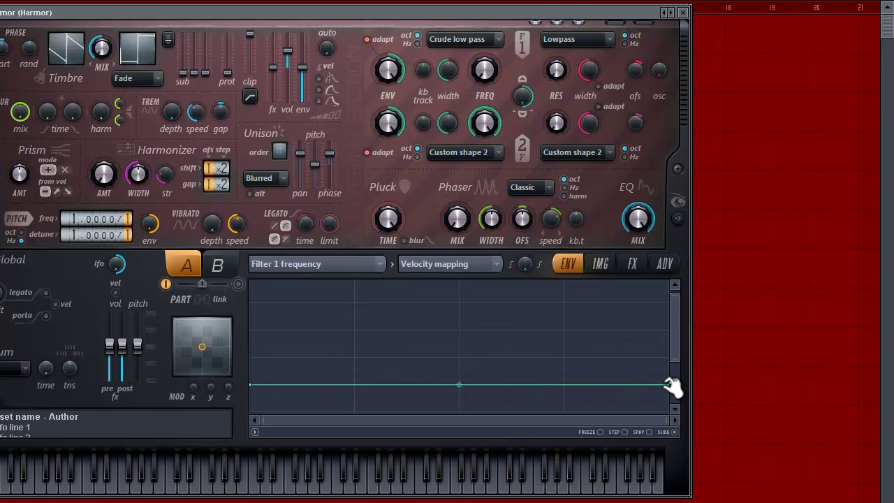
drag(670, 384, 636, 230)
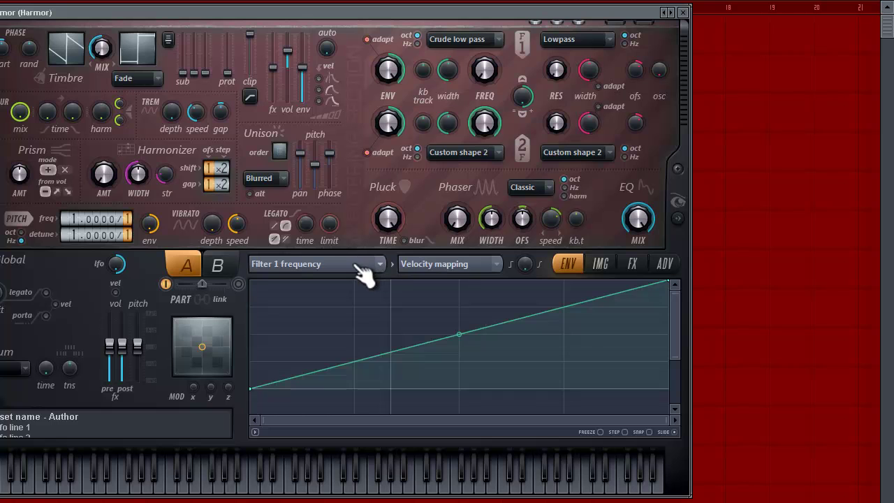
Step: Enable the LFO for Filter 1 frequency and raise its amount to the maximum
click(481, 269)
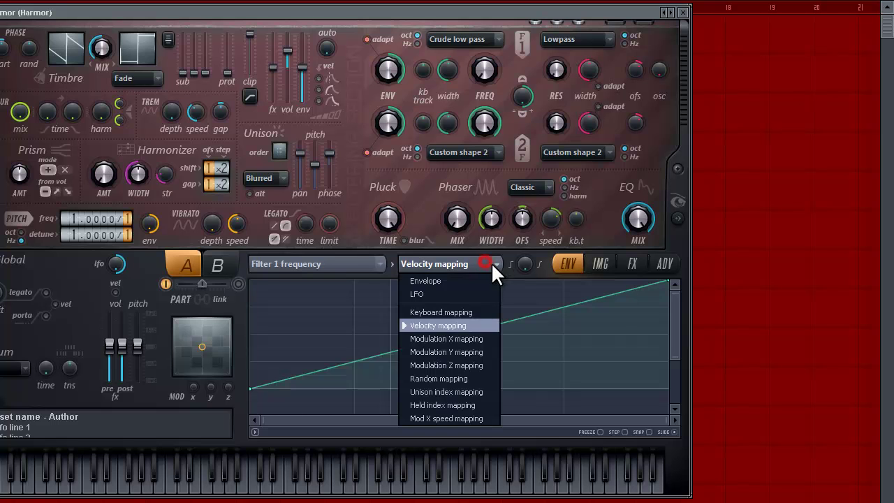
click(438, 293)
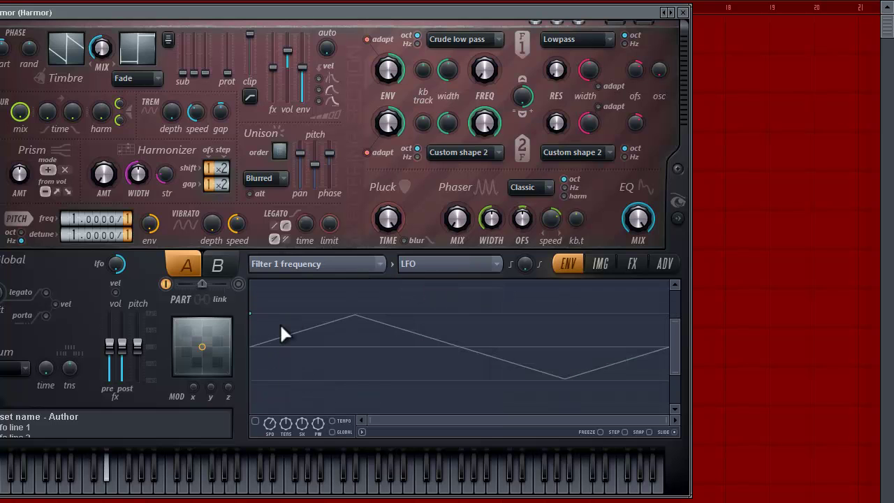
click(256, 423)
drag(250, 316, 255, 220)
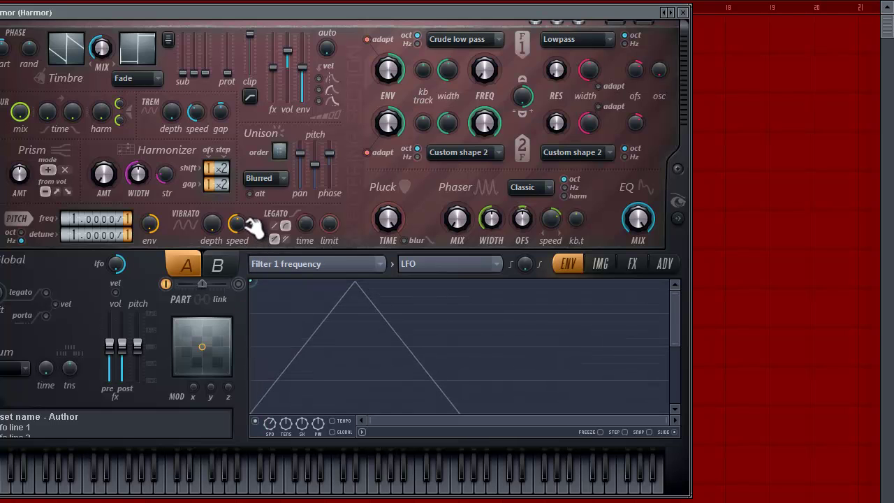
drag(673, 344, 675, 422)
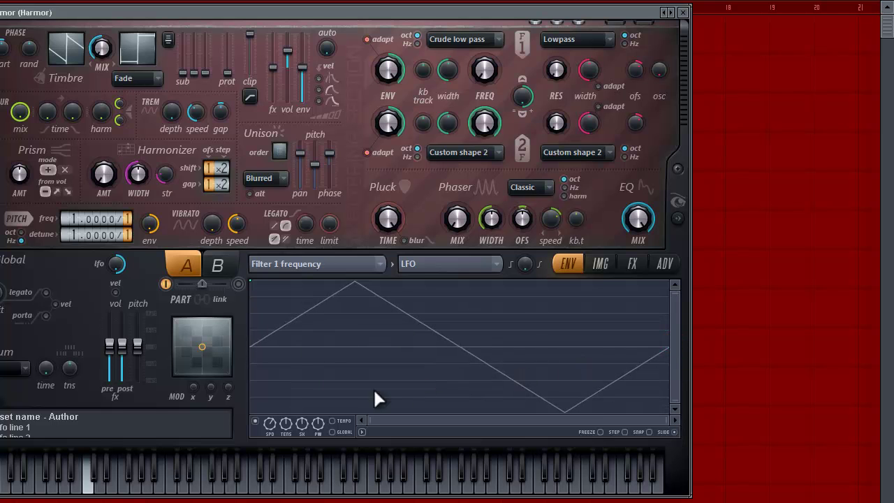
Step: Sync the Filter 1 frequency LFO to tempo and increase its speed to about 32 cycles across the graph
click(340, 421)
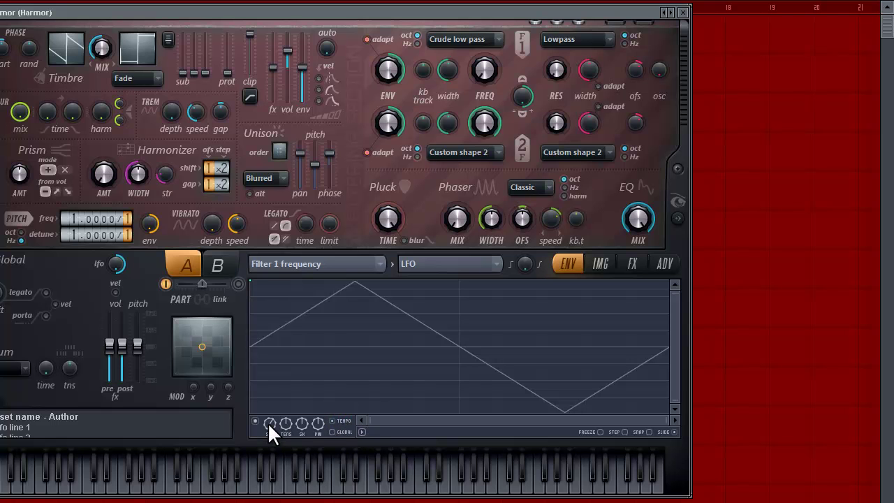
drag(269, 423, 268, 442)
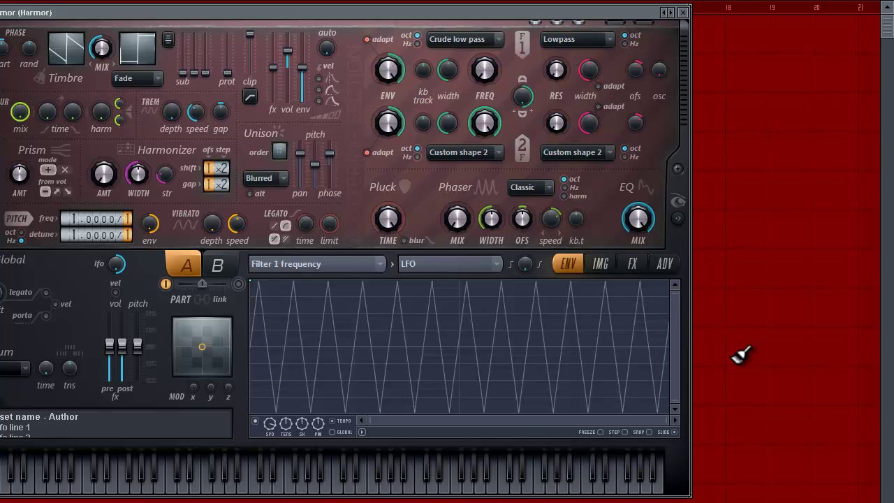
drag(265, 421, 271, 274)
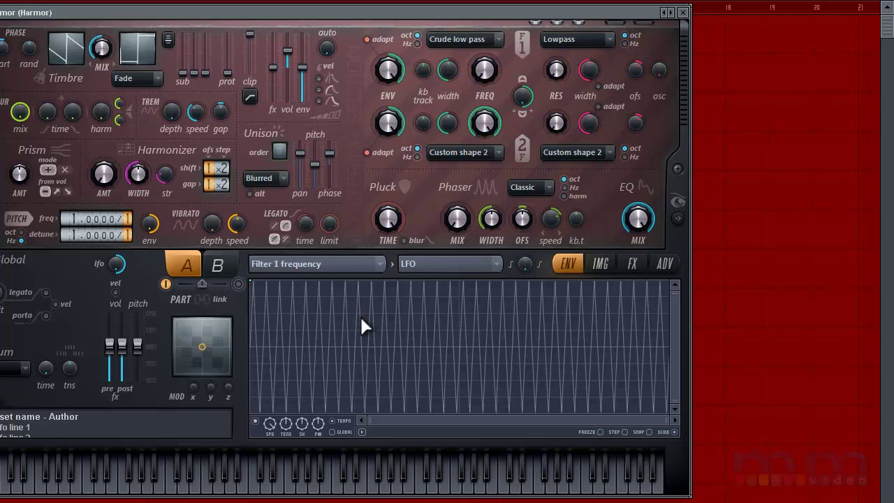
Step: Map Global LFO speed to velocity with a straight ramp from the middle value at lowest velocity to the maximum at highest
click(337, 266)
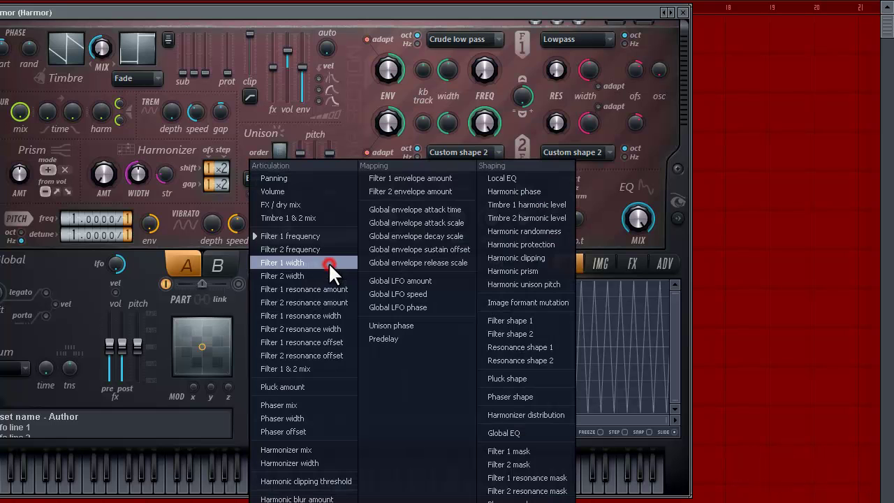
click(421, 293)
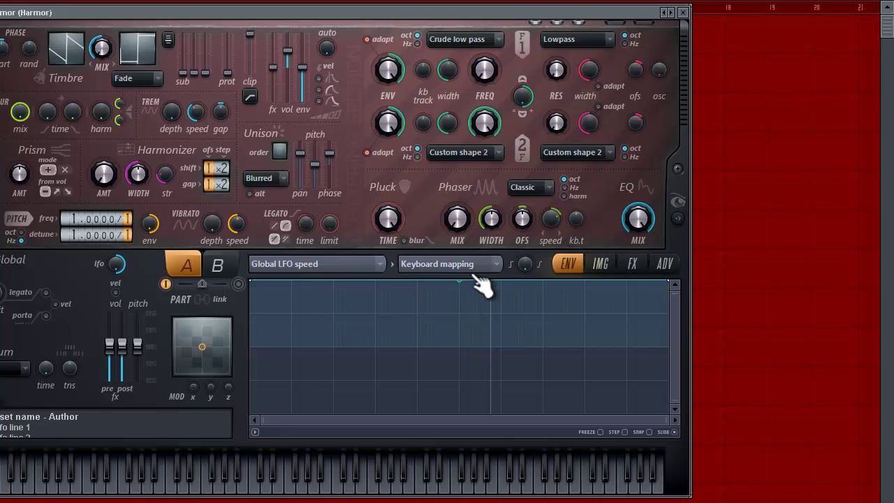
click(467, 264)
click(460, 295)
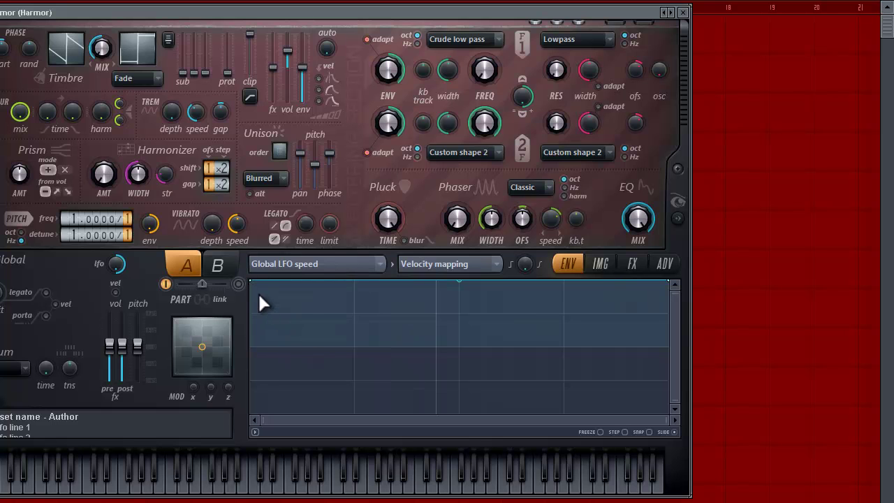
drag(260, 285, 250, 348)
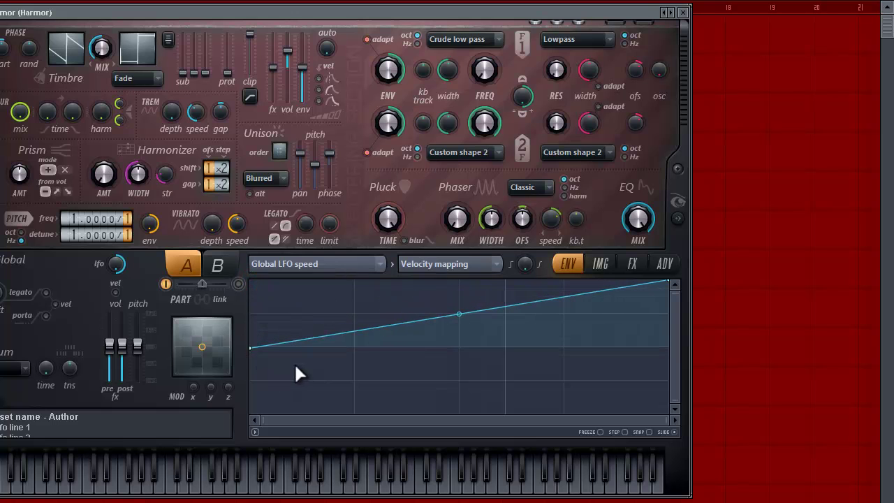
drag(250, 347, 257, 348)
Step: Return to the Filter 1 frequency LFO and slow its speed to about 8 cycles across the graph
click(325, 270)
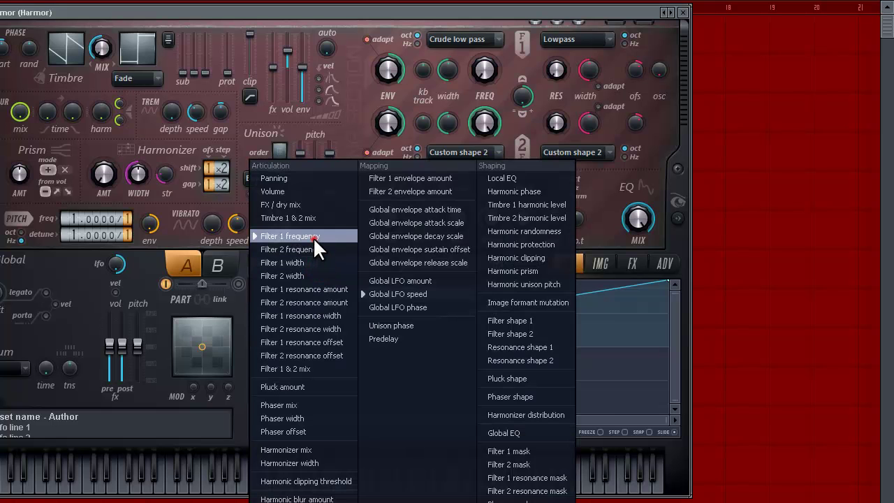
click(313, 237)
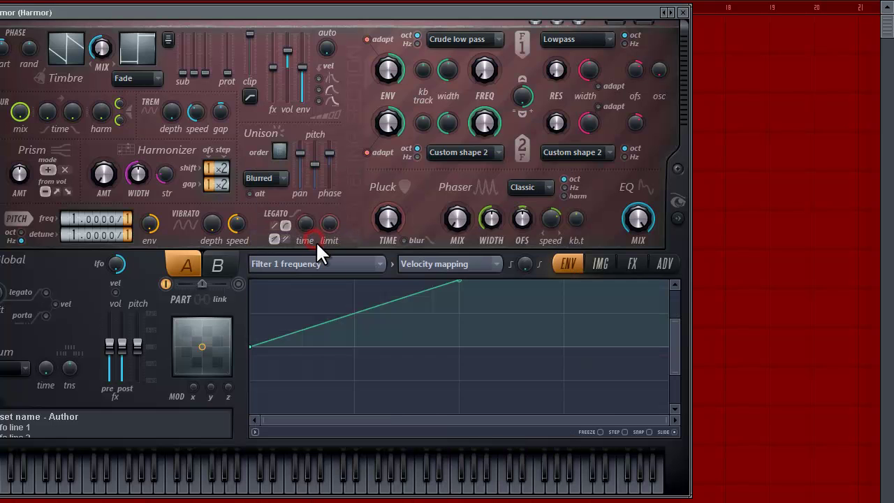
click(470, 266)
click(451, 289)
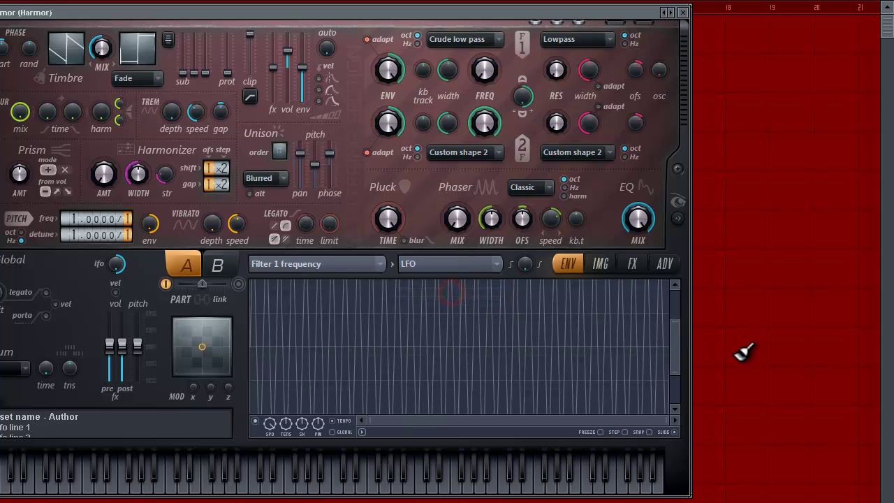
drag(671, 323, 678, 373)
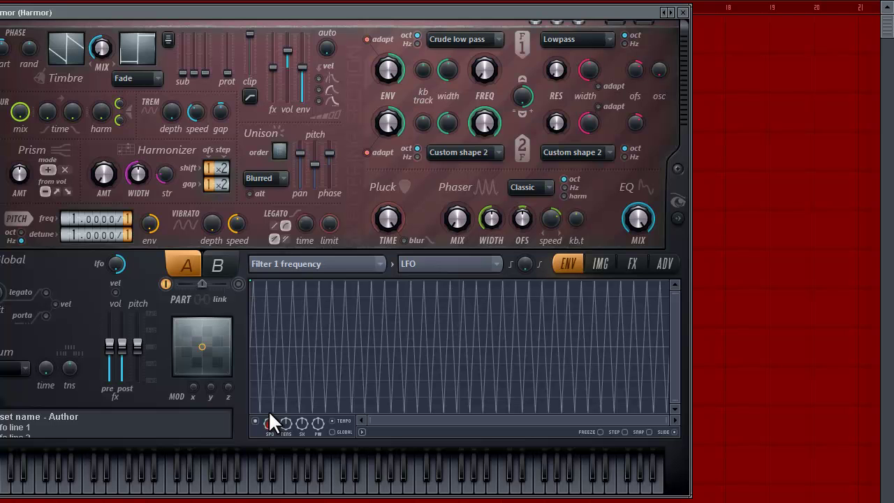
drag(270, 413, 274, 450)
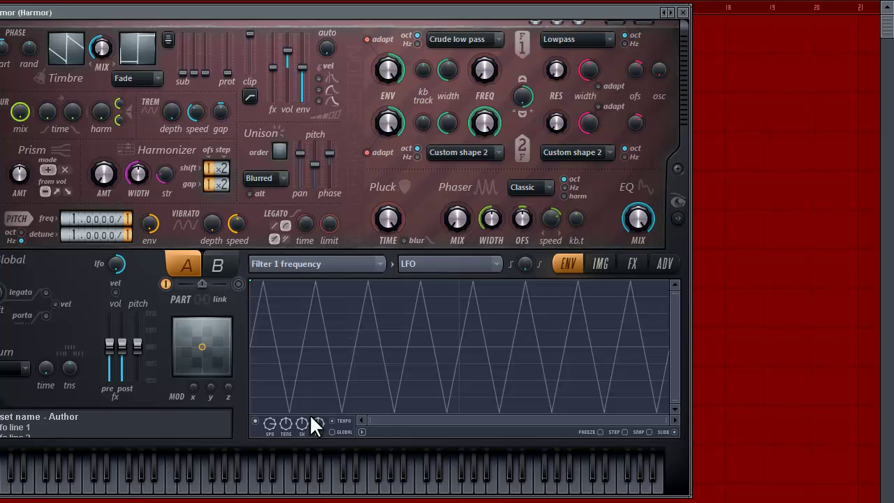
Step: Raise the Filter 1 frequency LFO tension from a sine-like to a near-square shape and lower it back towards a rounder one
drag(288, 420, 294, 371)
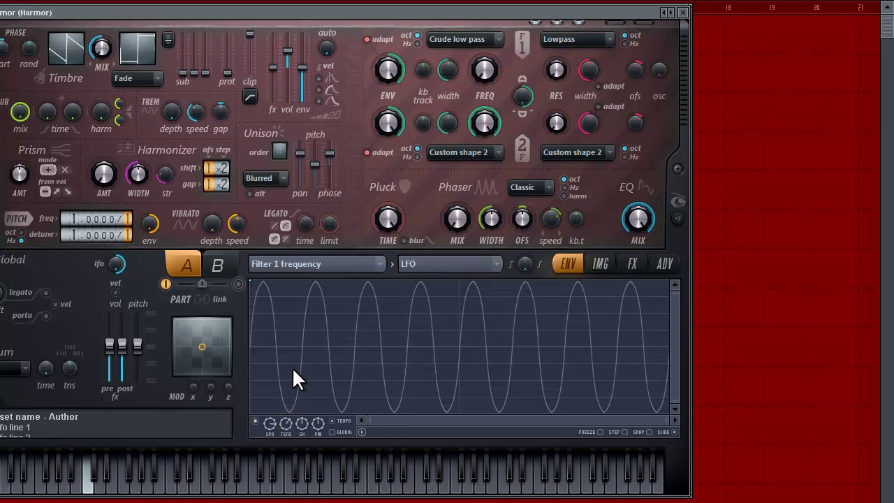
drag(292, 367, 297, 155)
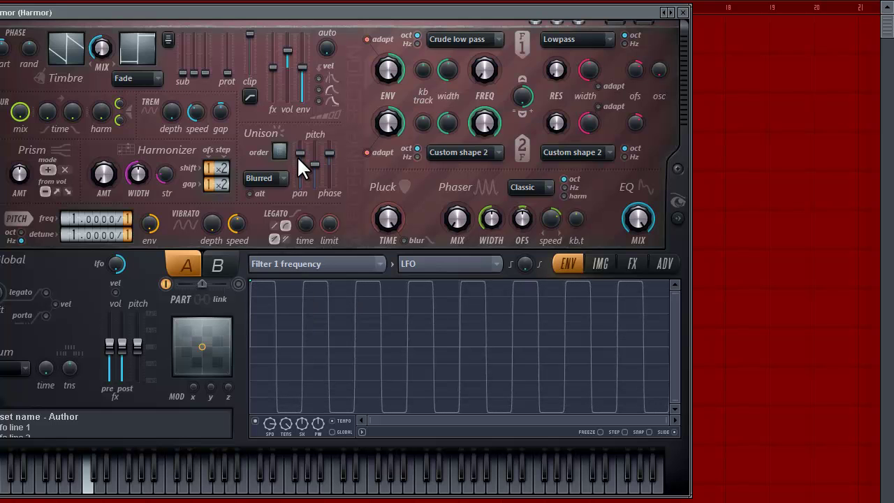
drag(298, 159, 320, 363)
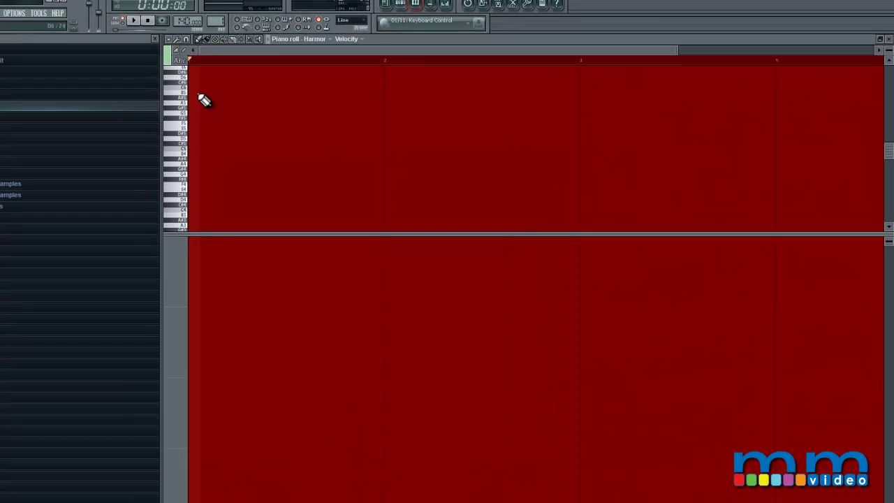
Step: Enlarge the note area and draw a half-bar C3, a quarter-bar D#3 and a quarter-bar F3 in the first bar
drag(226, 234, 252, 372)
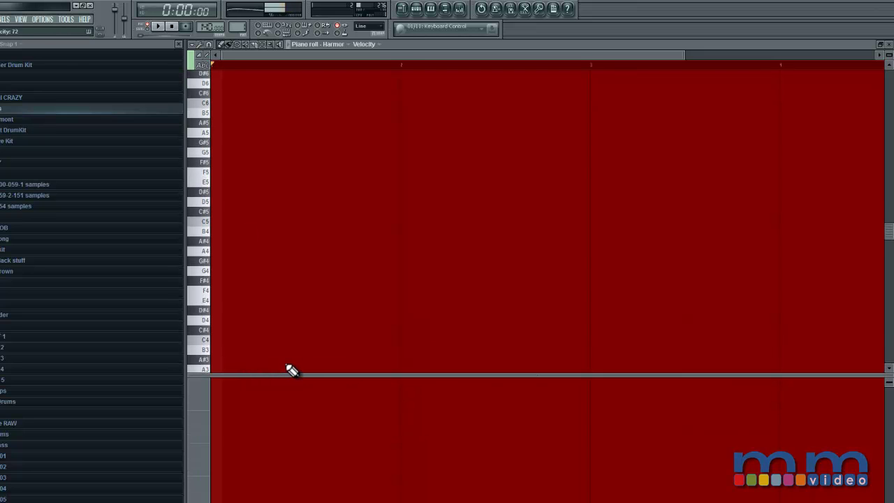
scroll(283, 248, down, 6)
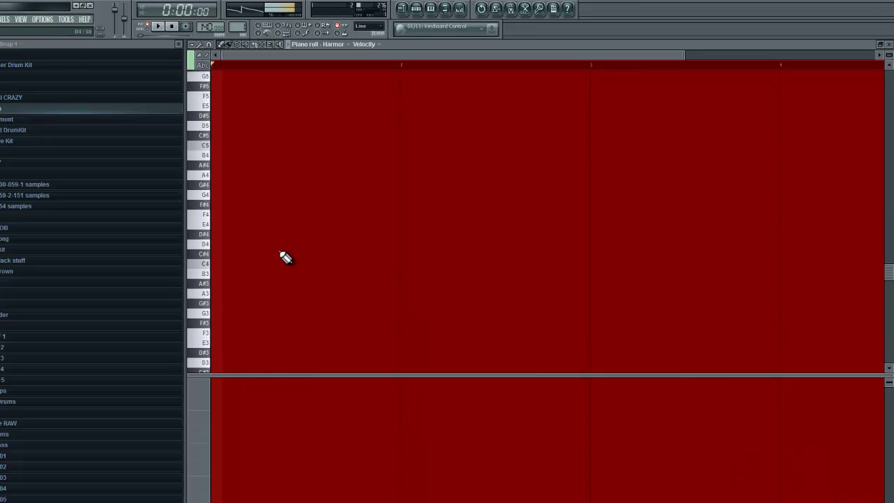
click(229, 254)
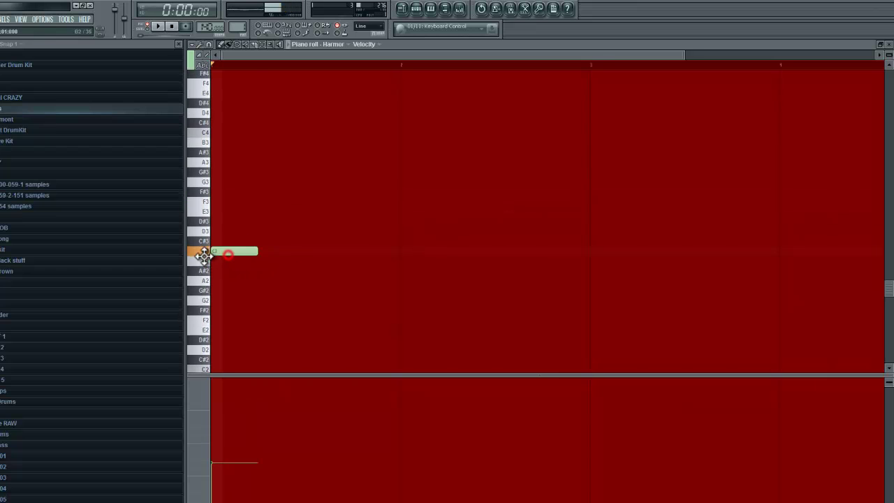
click(261, 220)
right_click(266, 221)
drag(257, 251, 302, 251)
click(307, 221)
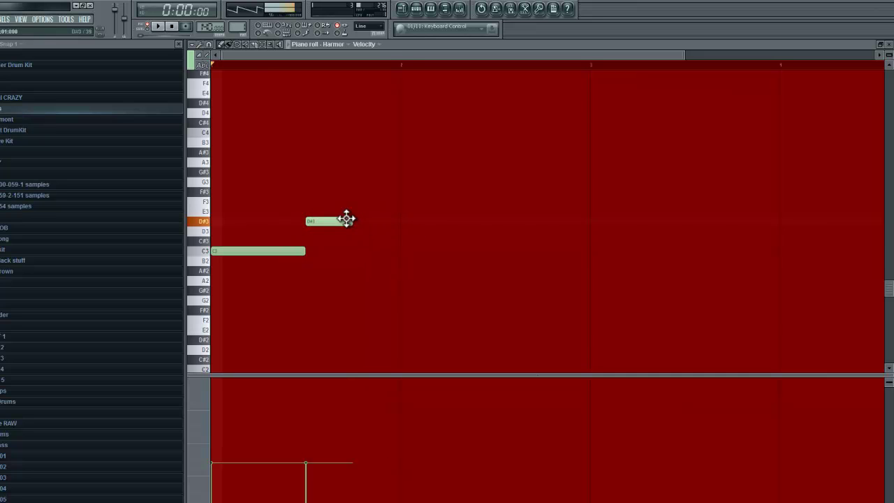
click(355, 201)
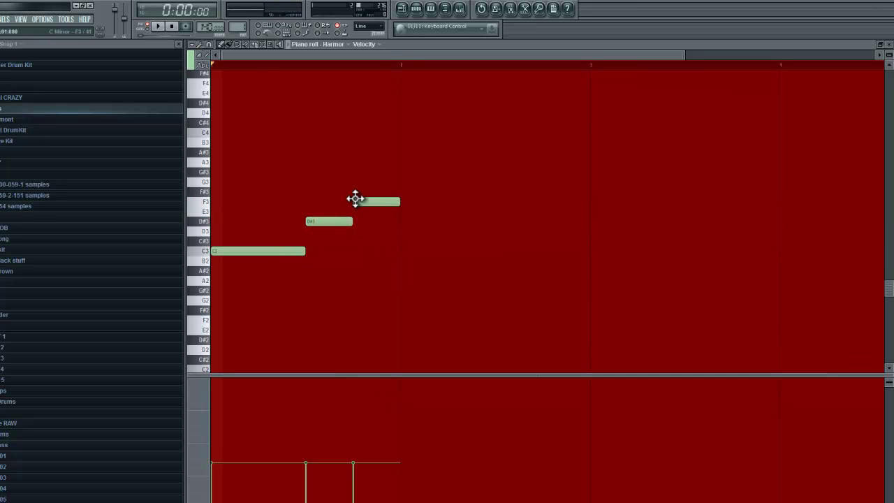
Step: Duplicate the three-note phrase into bars 2, 3 and 4, and play the pattern back
mouse_move(493, 158)
mouse_down()
mouse_move(180, 295)
mouse_move(204, 283)
mouse_up()
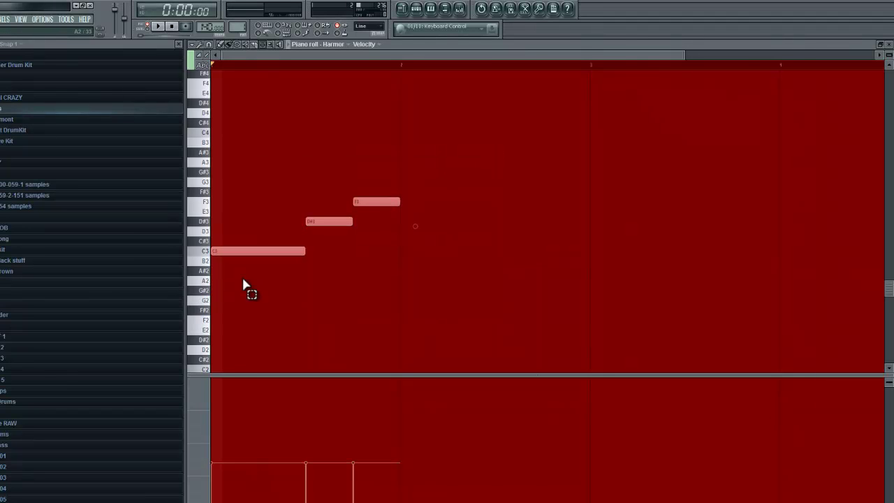
mouse_move(284, 251)
mouse_down()
mouse_move(503, 229)
mouse_move(473, 252)
mouse_up()
drag(296, 253, 826, 252)
key(space)
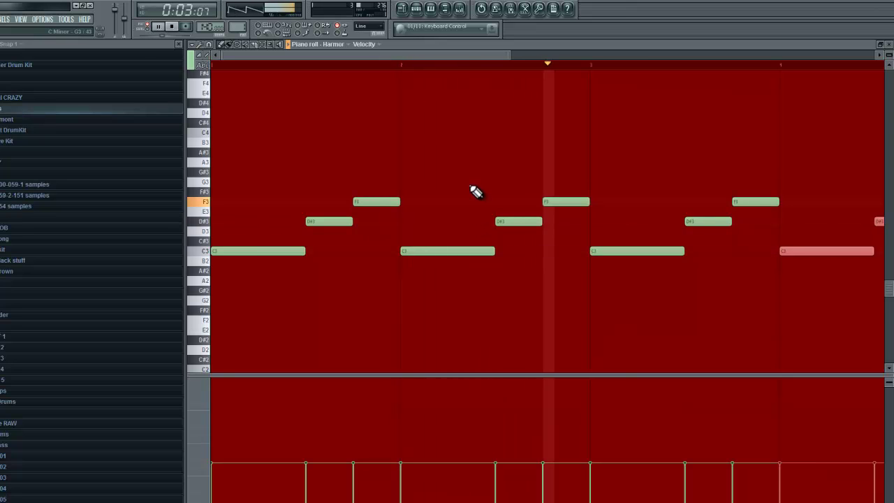
drag(507, 54, 549, 56)
key(space)
Step: Enlarge the velocity lane and set the first bar's velocities to about 25% for C3, 50% for D#3 and 75% for F3
drag(445, 373, 422, 229)
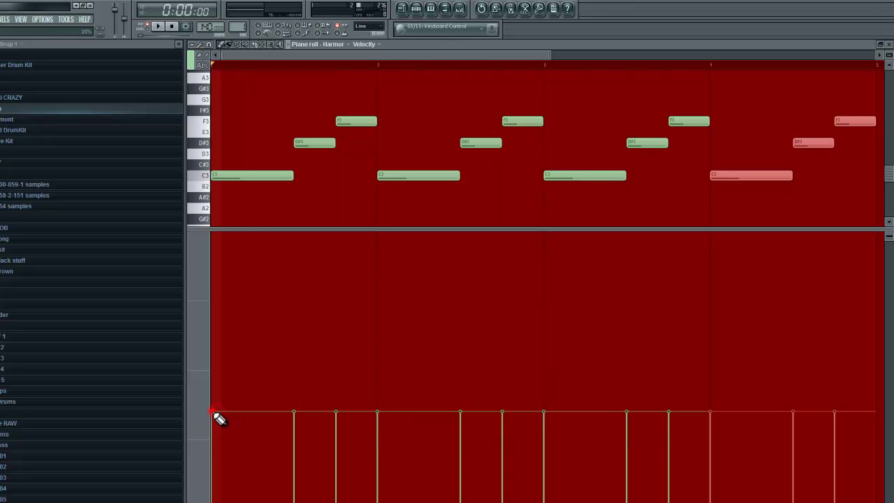
click(291, 202)
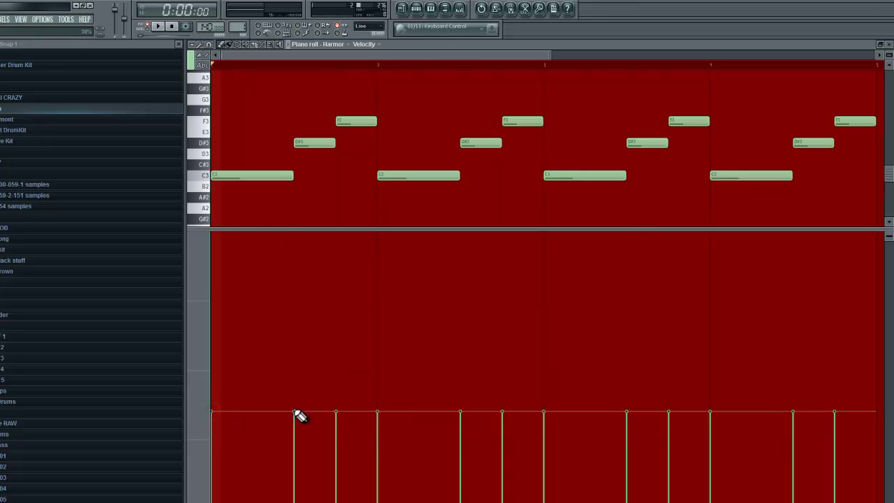
click(241, 440)
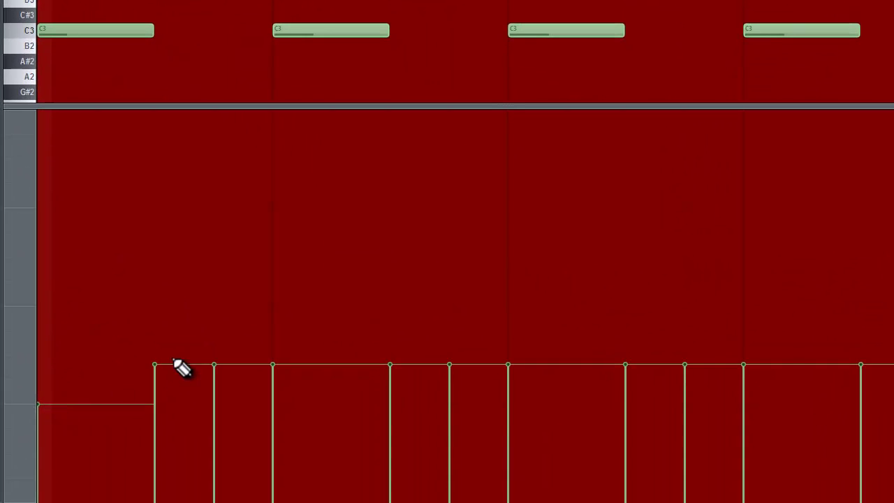
drag(160, 354, 162, 309)
drag(215, 327, 237, 205)
key(space)
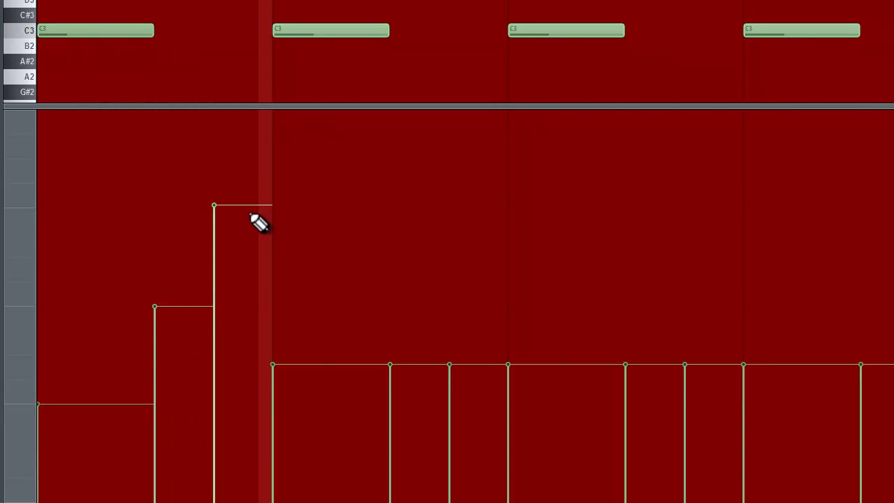
Step: Raise the second bar's velocities to about 50% for D#3 and the maximum for F3
key(space)
drag(400, 352, 395, 309)
key(space)
drag(448, 327, 482, 111)
Step: Set bar 3 velocities to about 50% for C3, 25% for D#3 and 84% for F3, and bar 4 to about 63% for C3 and 50% for D#3
mouse_move(513, 349)
mouse_down()
mouse_move(517, 356)
mouse_move(530, 306)
mouse_up()
drag(646, 355, 664, 399)
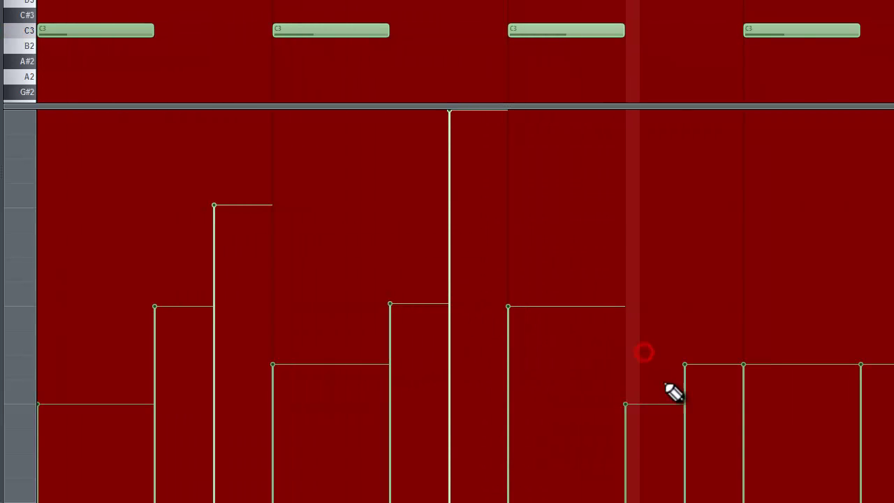
drag(694, 365, 716, 174)
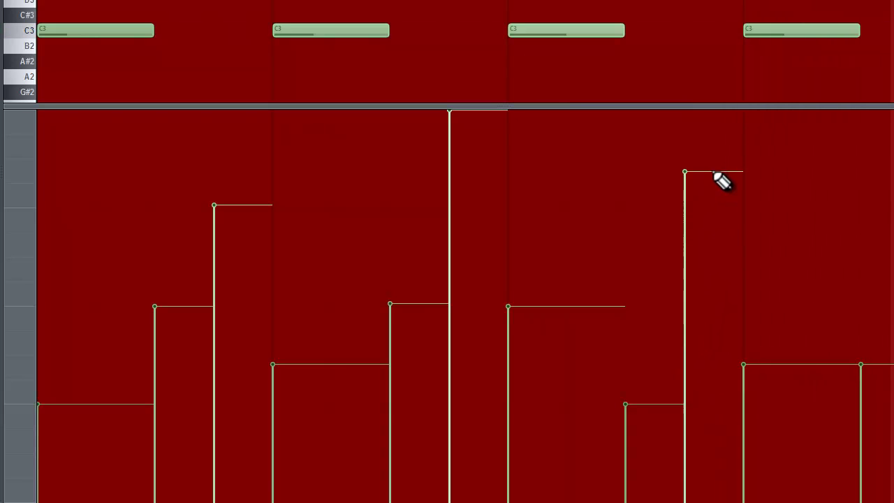
mouse_move(788, 249)
mouse_down()
mouse_move(768, 269)
mouse_move(720, 245)
mouse_up()
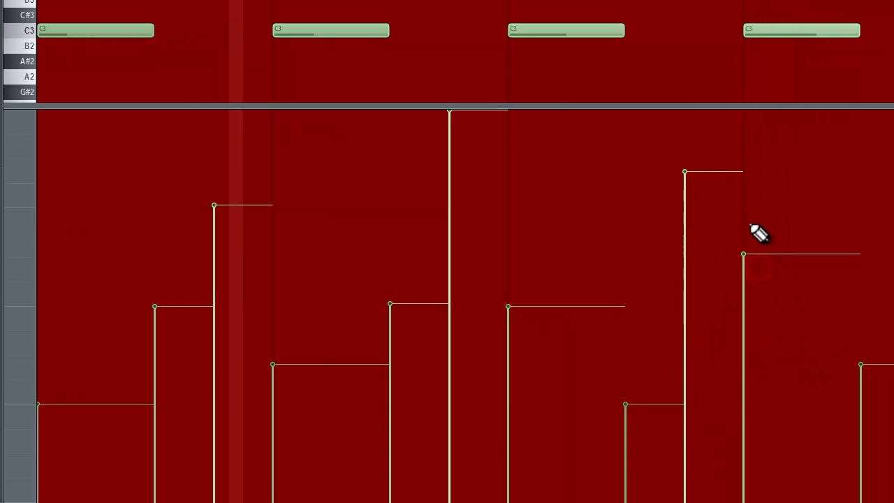
click(880, 302)
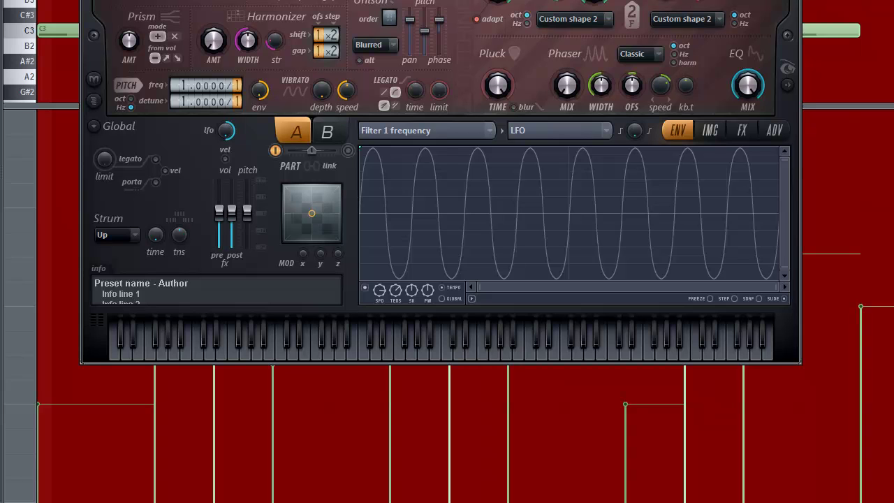
Step: Audition the bass pattern with Harmor's filter LFO open, and again from the piano roll with a taller note area
key(space)
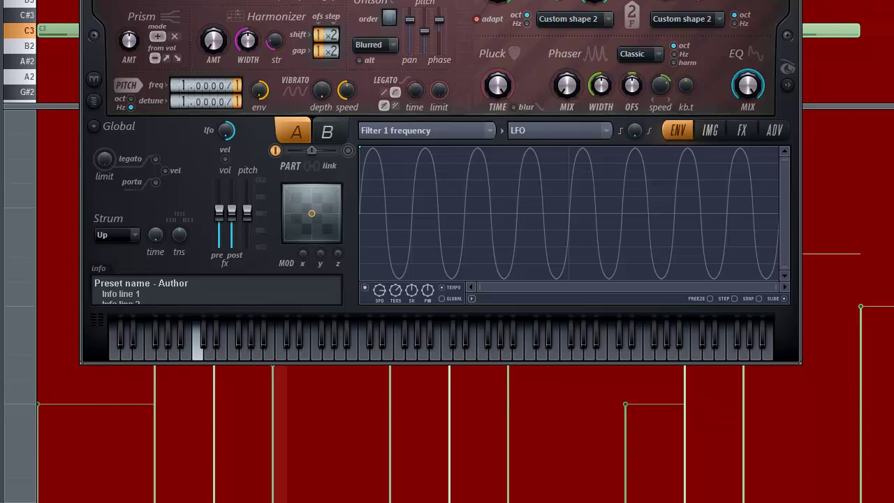
key(Escape)
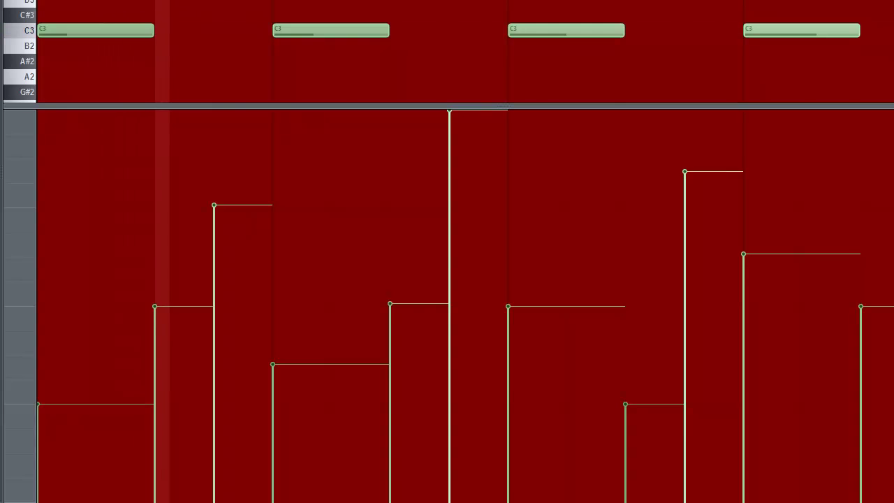
drag(424, 107, 427, 166)
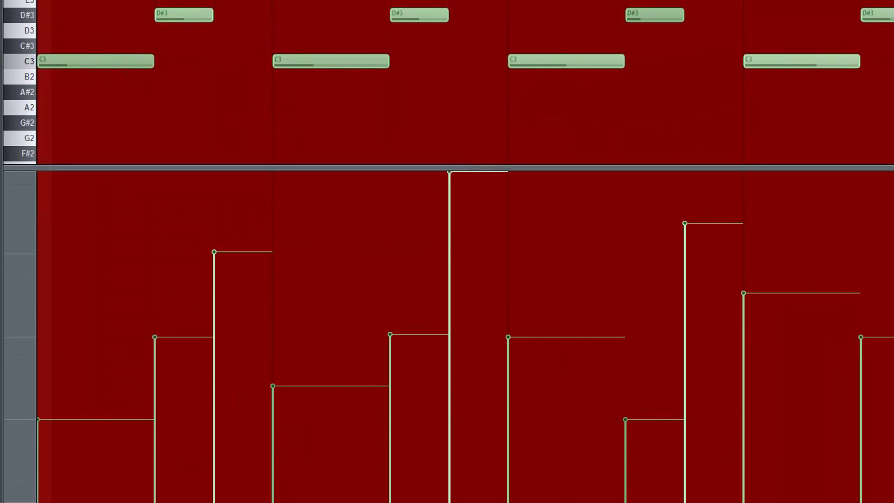
scroll(447, 252, down, 3)
scroll(447, 251, up, 3)
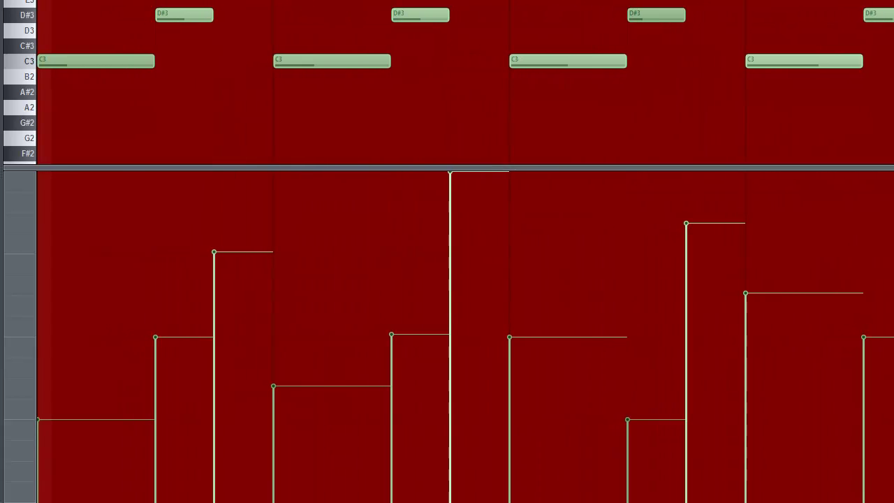
key(space)
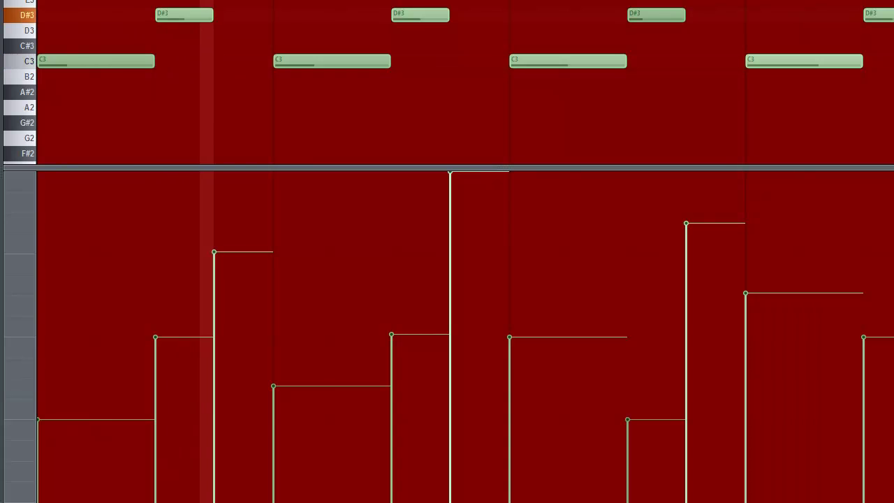